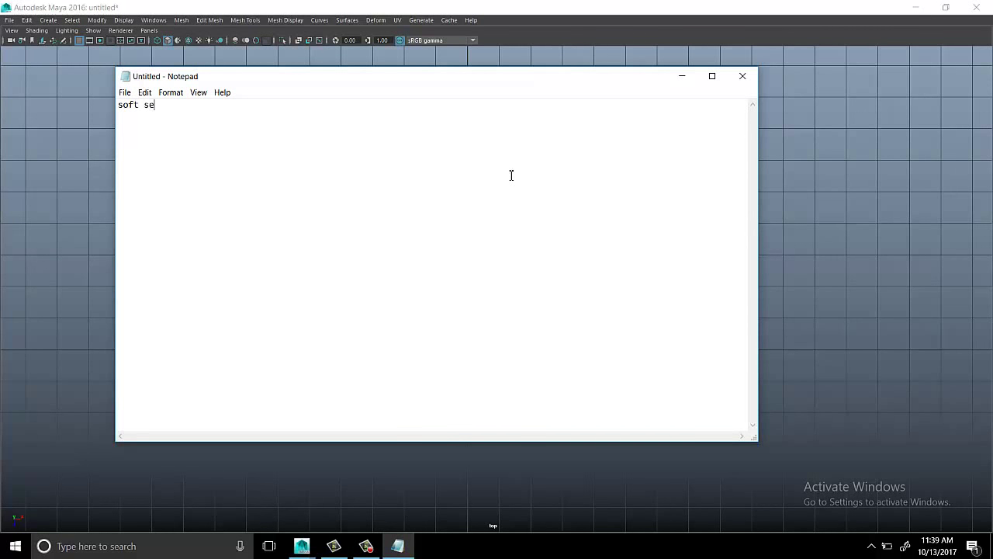
Step: Type the title 'soft selection problem solution' in Notepad and minimize it to reveal Maya
type("lection prob")
type("lem solution")
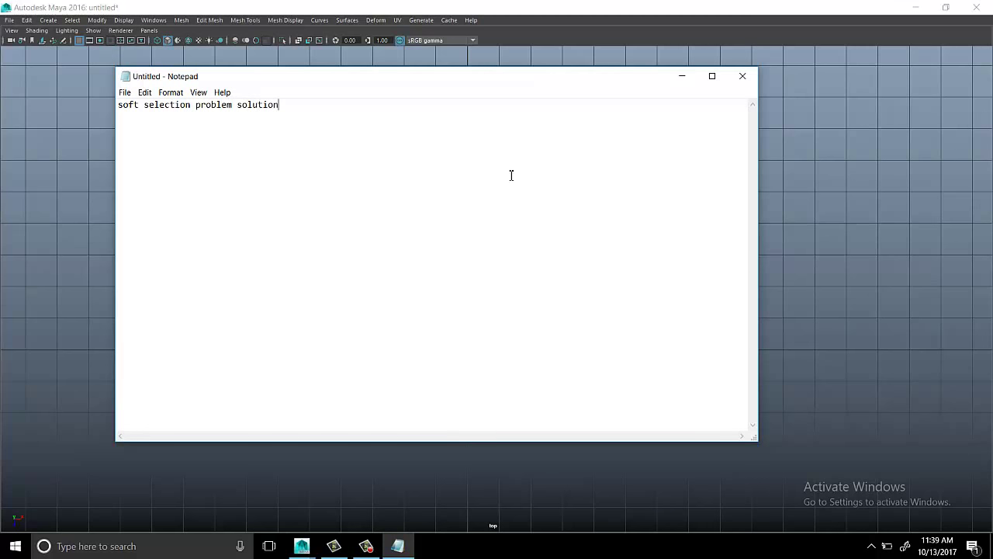
left_click(682, 76)
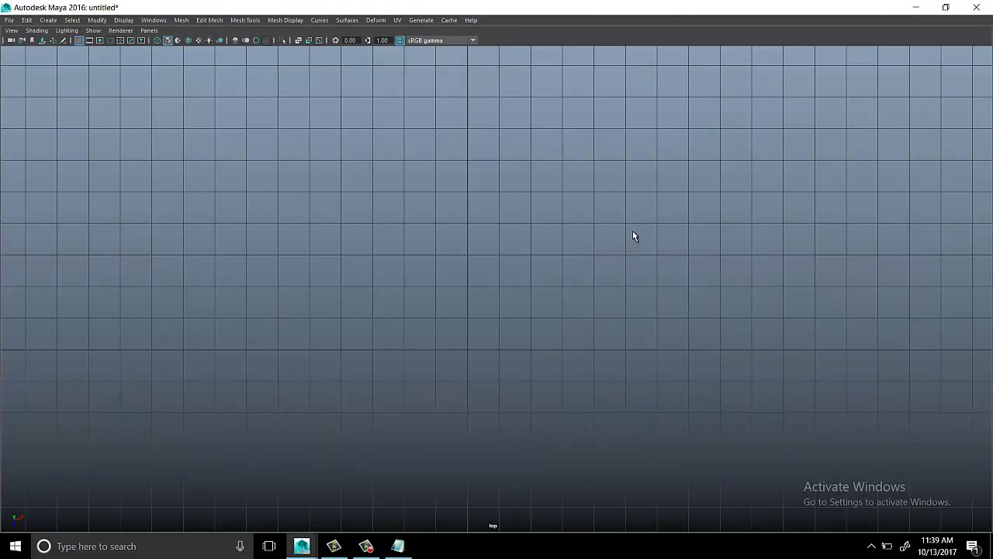
Step: Draw polygon cube pCube1 on the grid and frame it in a maximized perspective view
key("space")
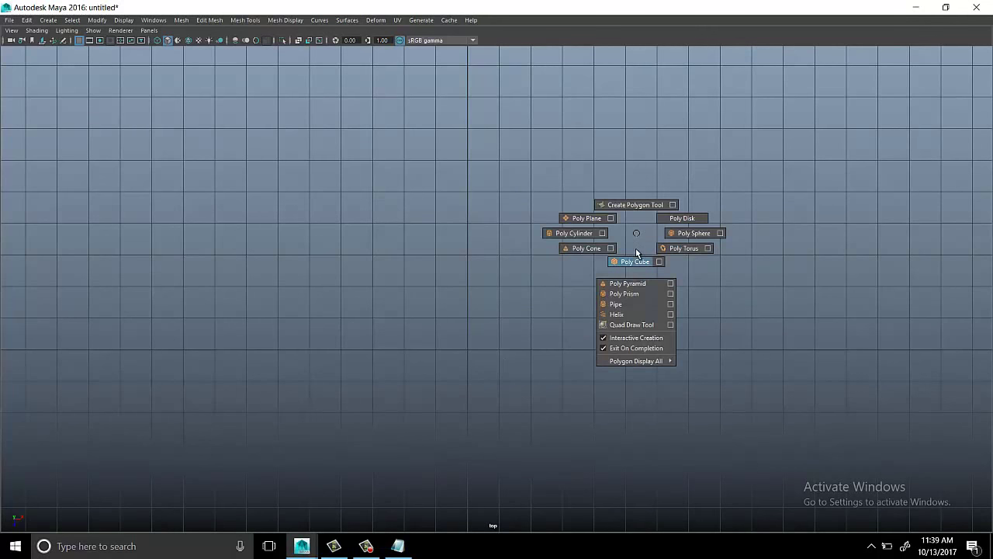
right_click_drag(636, 232, 636, 259, "shift")
left_click_drag(500, 368, 521, 259)
key("space")
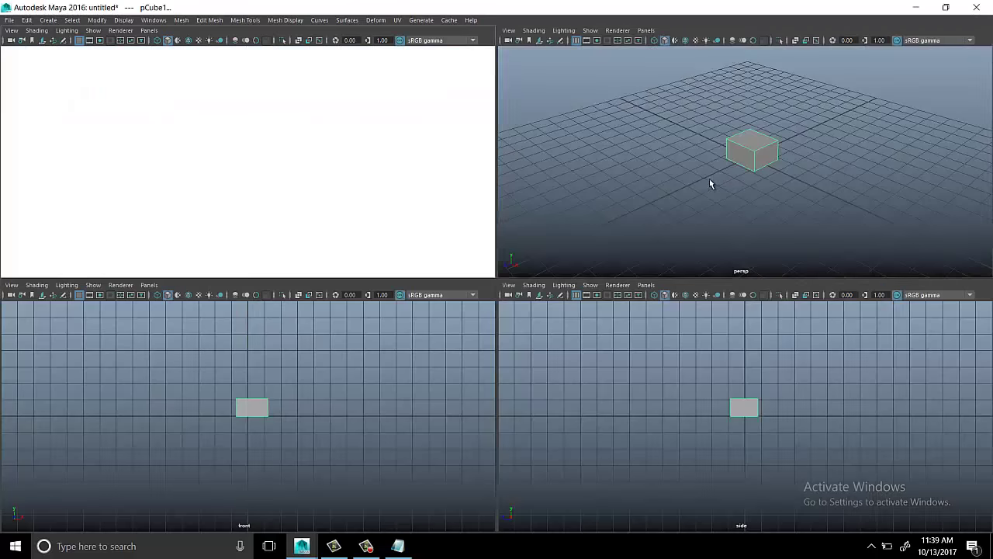
key("space")
key("f")
left_click_drag(416, 275, 433, 267, "alt")
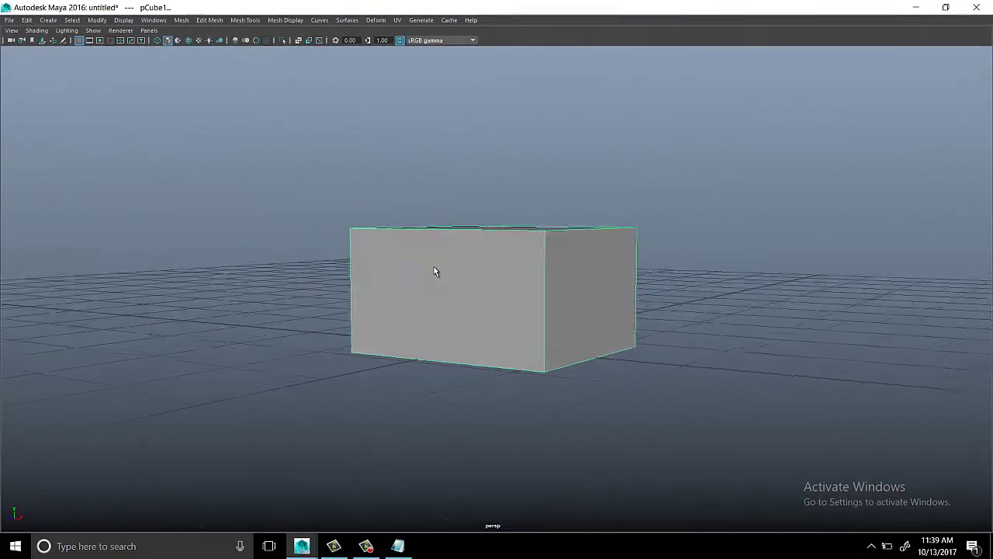
mouse_move(433, 266)
right_mouse_down("alt")
mouse_move(719, 203)
mouse_move(451, 265)
right_mouse_up("alt")
mouse_move(451, 265)
left_mouse_down("alt")
mouse_move(491, 287)
mouse_move(466, 289)
mouse_move(592, 297)
mouse_move(480, 293)
mouse_move(526, 305)
mouse_move(490, 297)
left_mouse_up("alt")
right_click(482, 277)
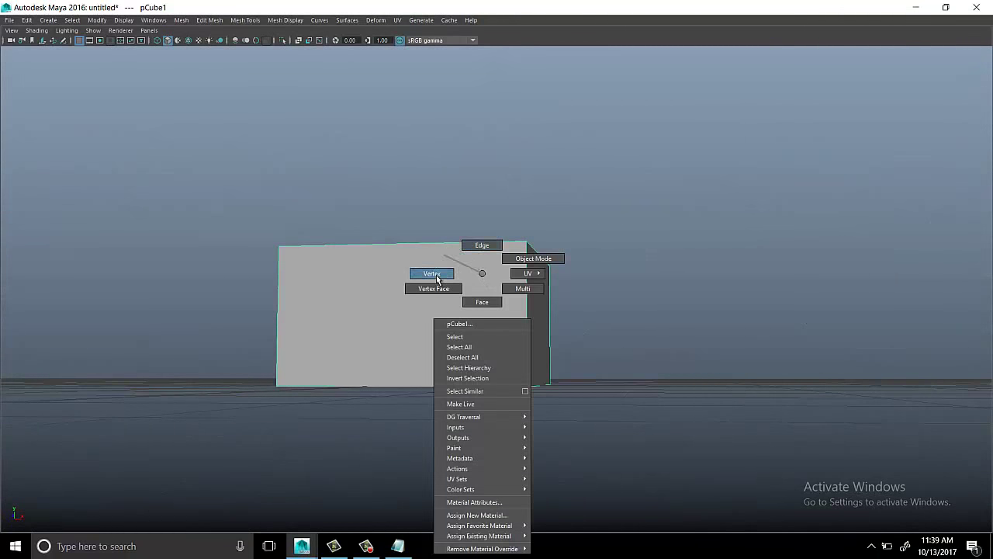
left_click_drag(399, 296, 358, 399, "alt")
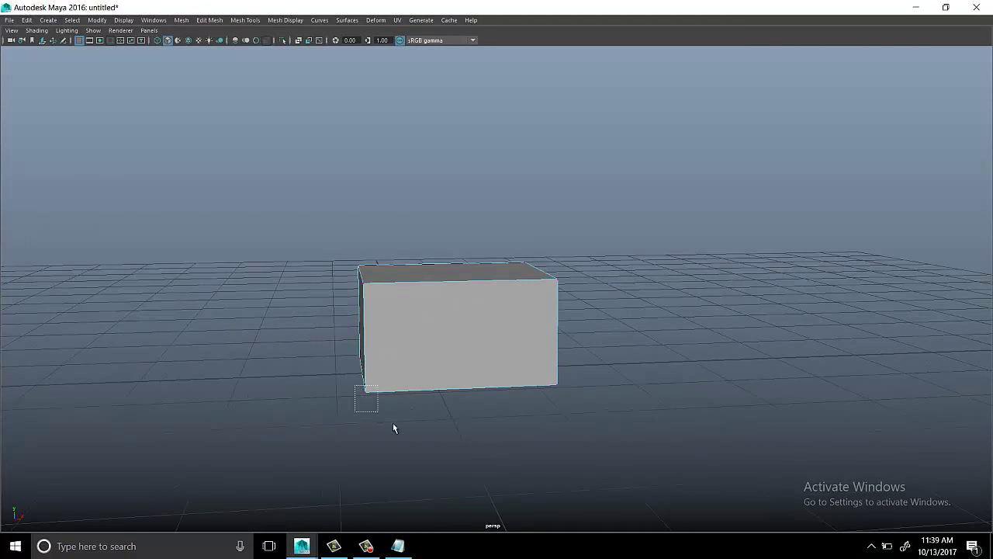
key("w")
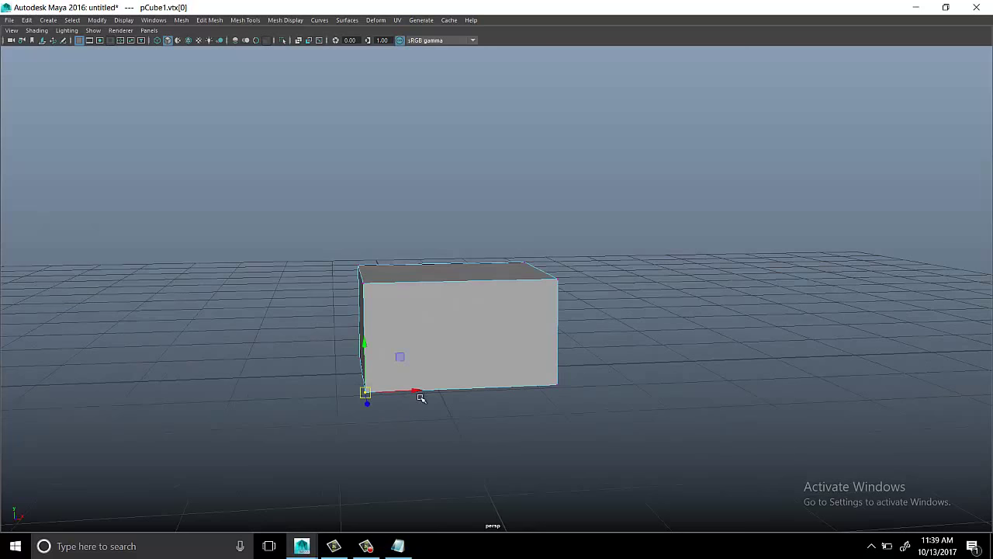
mouse_move(386, 396)
left_mouse_down()
mouse_move(312, 396)
mouse_move(660, 399)
mouse_move(133, 403)
mouse_move(342, 409)
left_mouse_up()
mouse_move(459, 409)
left_mouse_down()
mouse_move(405, 408)
mouse_move(456, 423)
mouse_move(481, 413)
left_mouse_up()
mouse_move(707, 517)
left_mouse_down("alt")
mouse_move(632, 381)
mouse_move(519, 370)
left_mouse_up("alt")
mouse_move(336, 395)
middle_mouse_down()
mouse_move(476, 403)
mouse_move(244, 450)
mouse_move(304, 442)
mouse_move(382, 450)
middle_mouse_up()
key("ctrl+z")
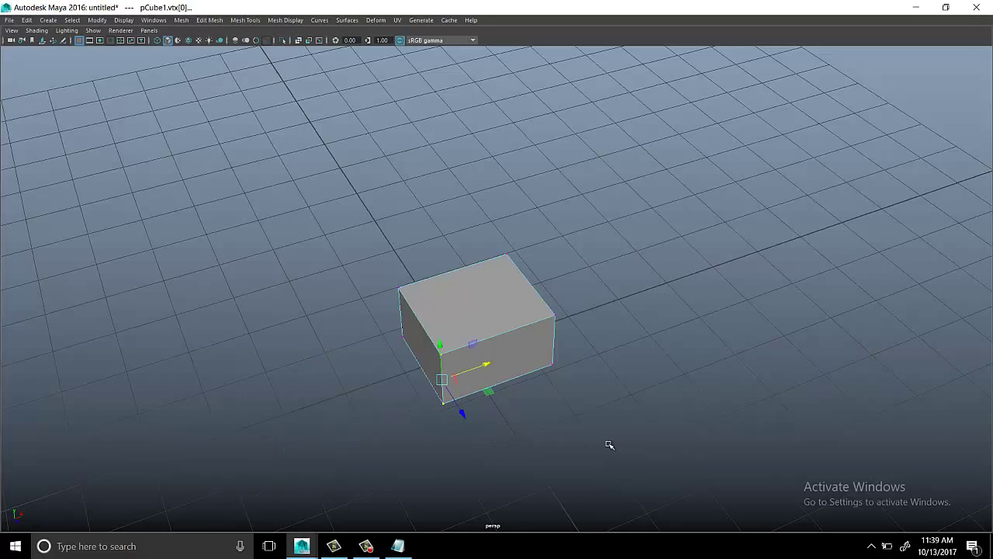
left_click(446, 388)
mouse_move(446, 388)
left_mouse_down("alt")
mouse_move(452, 366)
mouse_move(597, 405)
left_mouse_up("alt")
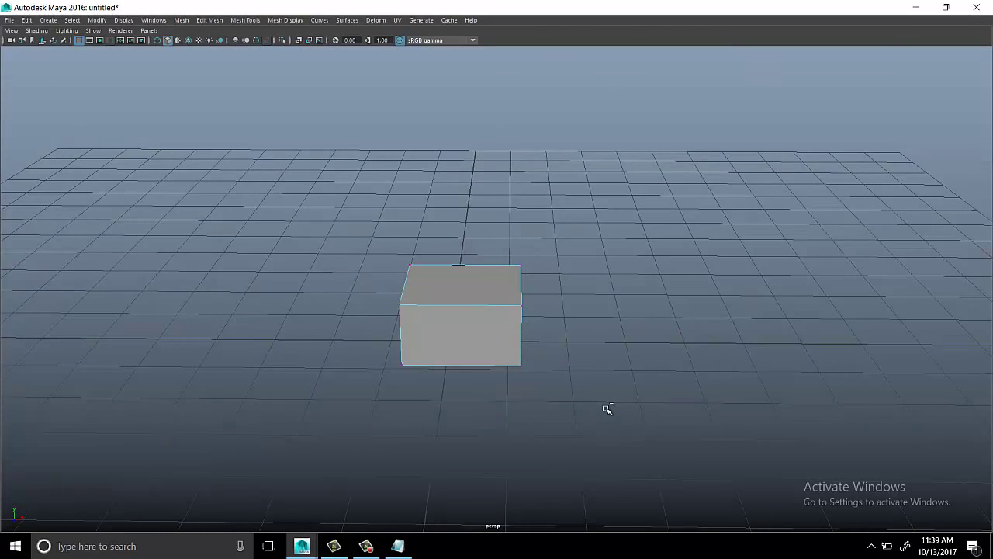
Step: Select pCube1 and restore the interface with Display > UI Elements > Show All UI Elements
key("ctrl+a")
key("ctrl+space")
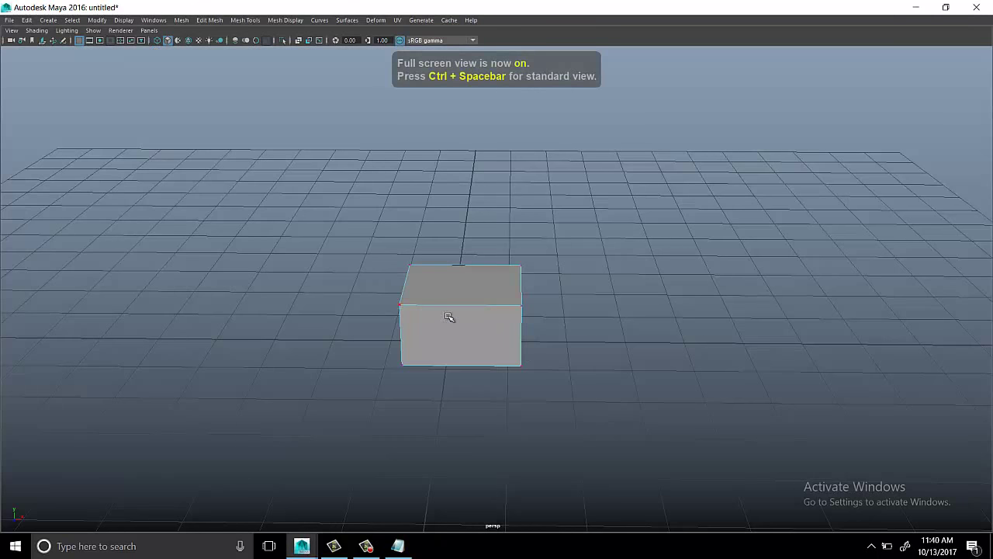
right_click_drag(454, 289, 498, 268)
left_click(499, 268)
key("space")
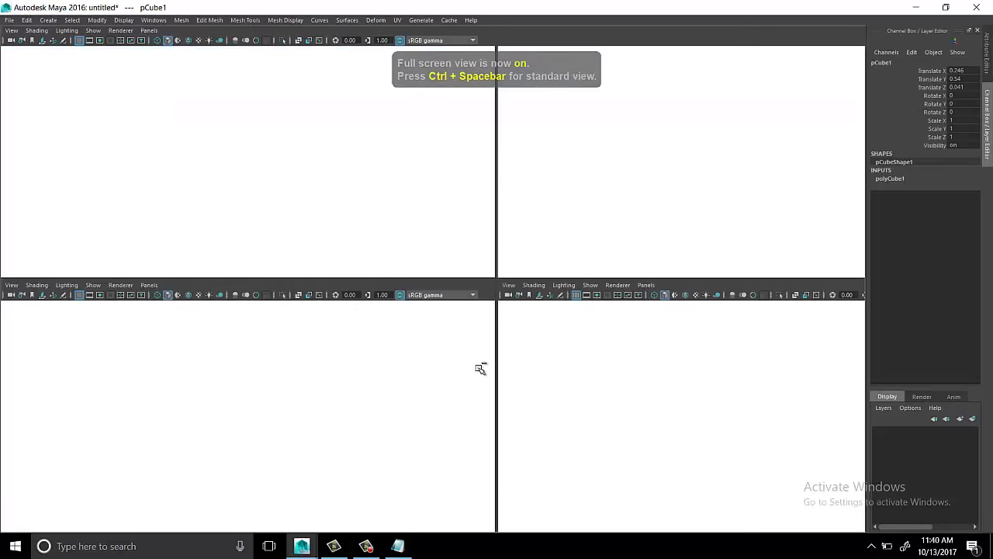
key("space")
left_click(124, 21)
mouse_move(145, 67)
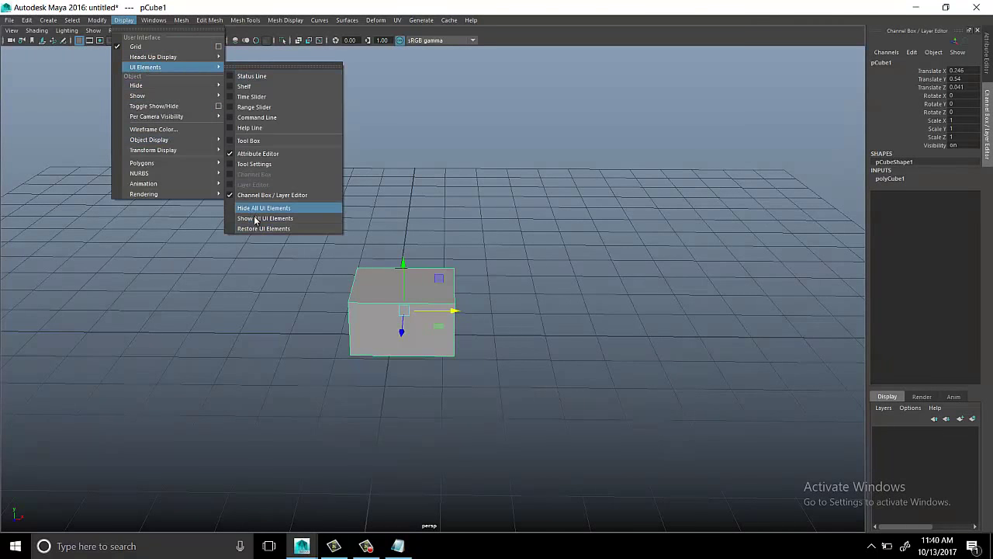
left_click(264, 218)
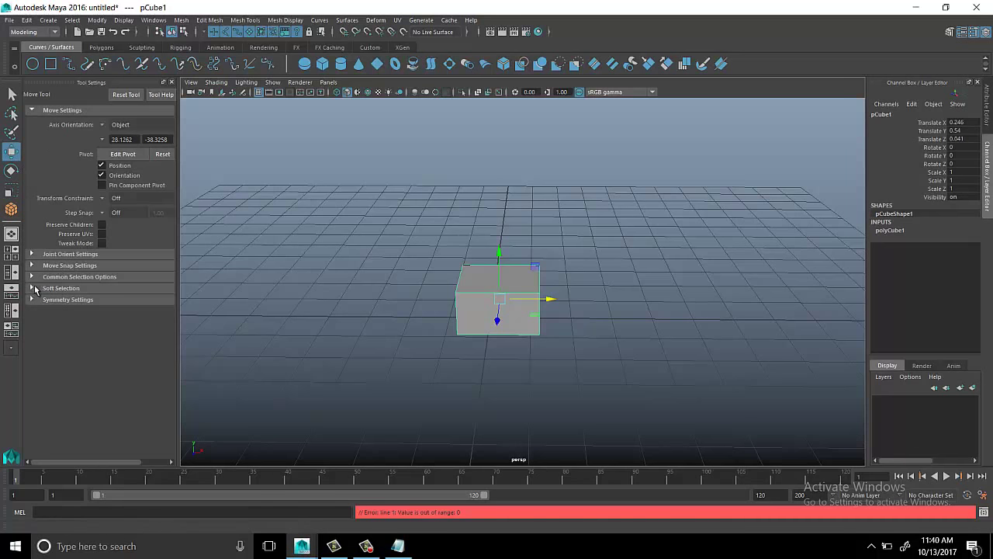
Step: Turn on Soft Select in the Tool Settings with a 5.00 falloff radius, and reselect pCube1
left_click(33, 288)
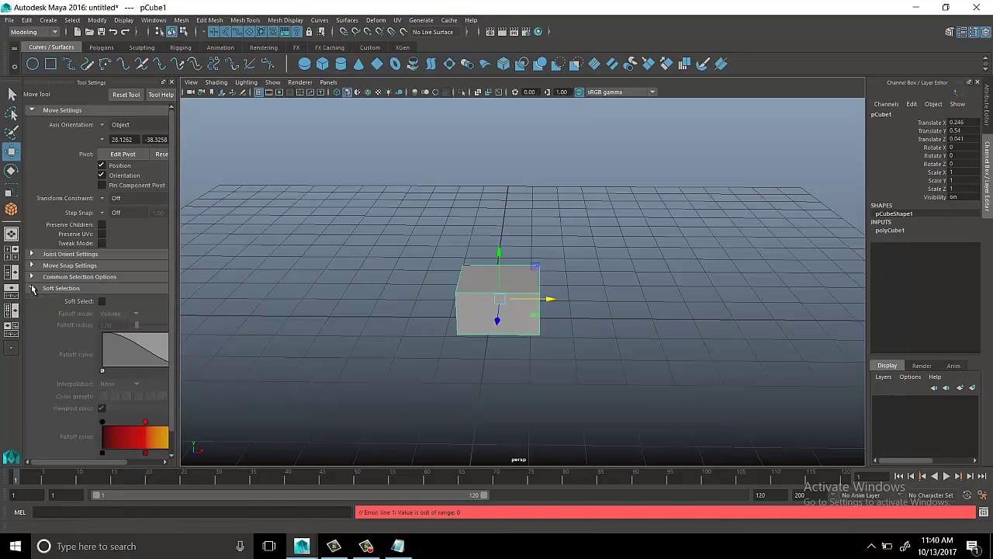
left_click(101, 300)
left_click(617, 202)
scroll(573, 304, "up", 3)
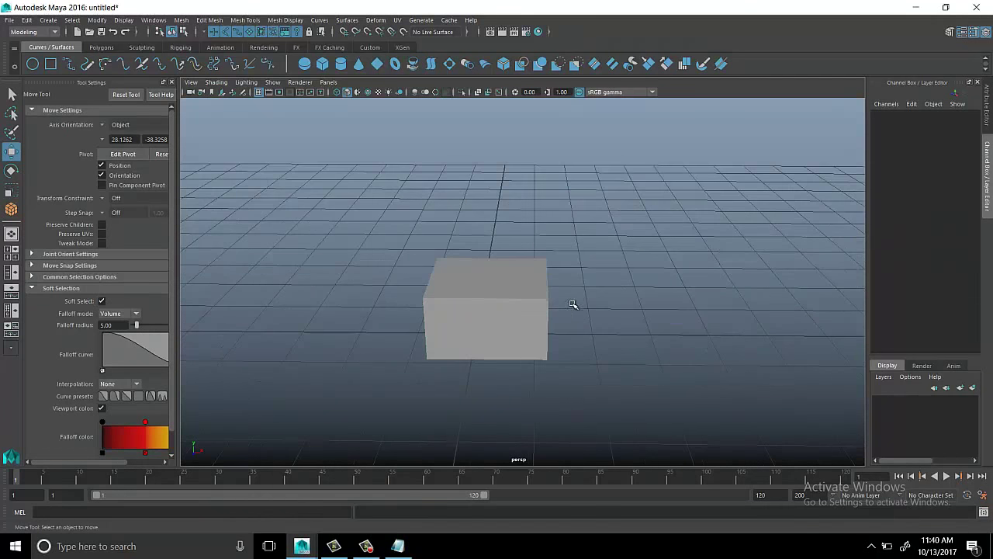
left_click(523, 291)
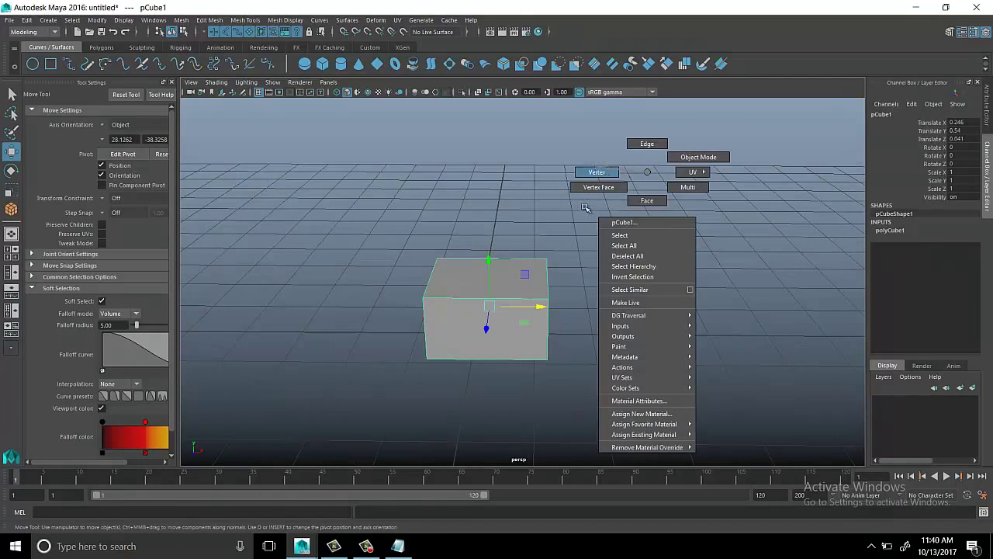
Step: In vertex mode, drag corner vertex pCube1.vtx[1] along X to skew the cube into a slanted box
right_click_drag(648, 172, 521, 277)
left_click(556, 350)
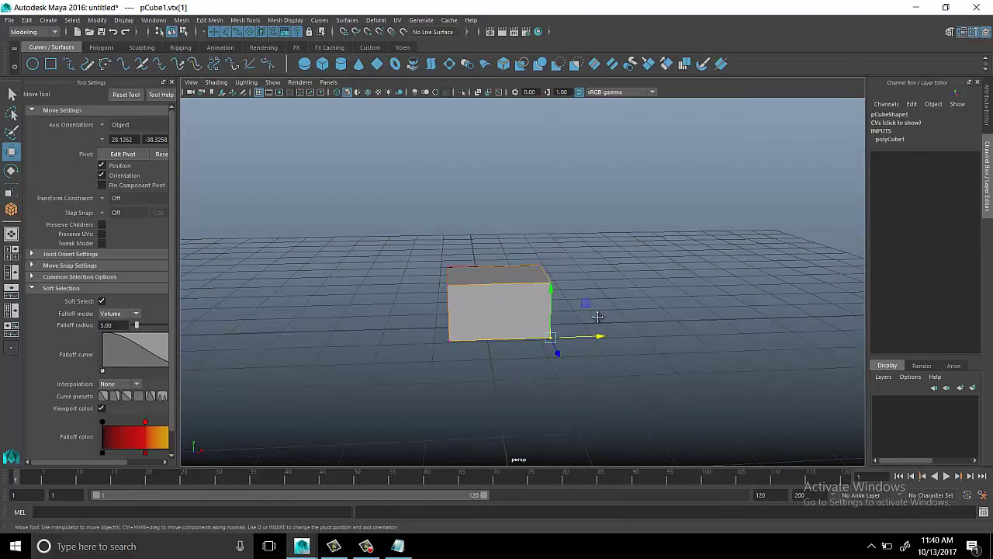
mouse_move(599, 317)
left_mouse_down("alt")
mouse_move(528, 277)
mouse_move(638, 308)
mouse_move(194, 332)
mouse_move(787, 355)
mouse_move(780, 366)
mouse_move(681, 357)
mouse_move(769, 365)
left_mouse_up("alt")
left_click_drag(363, 314, 264, 365, "alt")
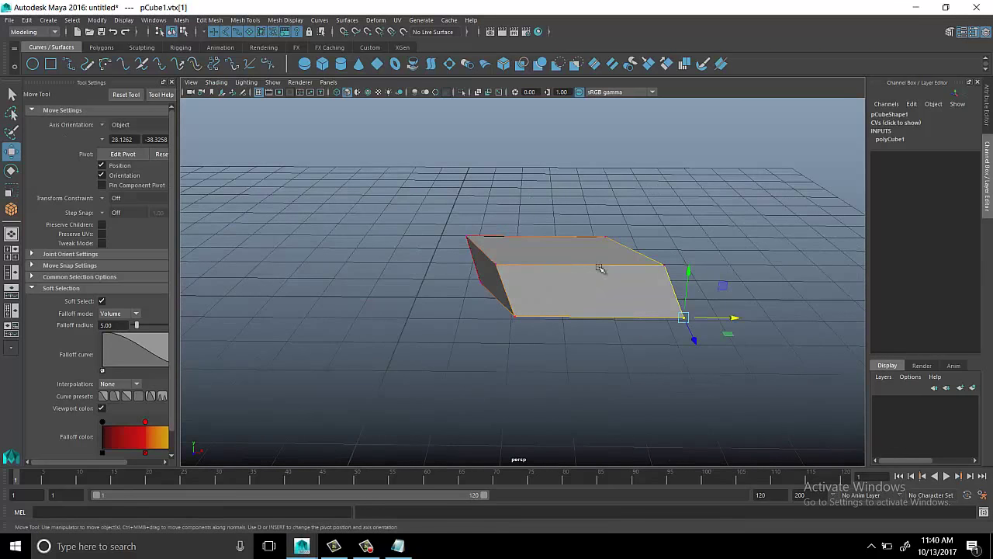
mouse_move(455, 242)
right_mouse_down("alt")
mouse_move(479, 271)
mouse_move(559, 210)
right_mouse_up("alt")
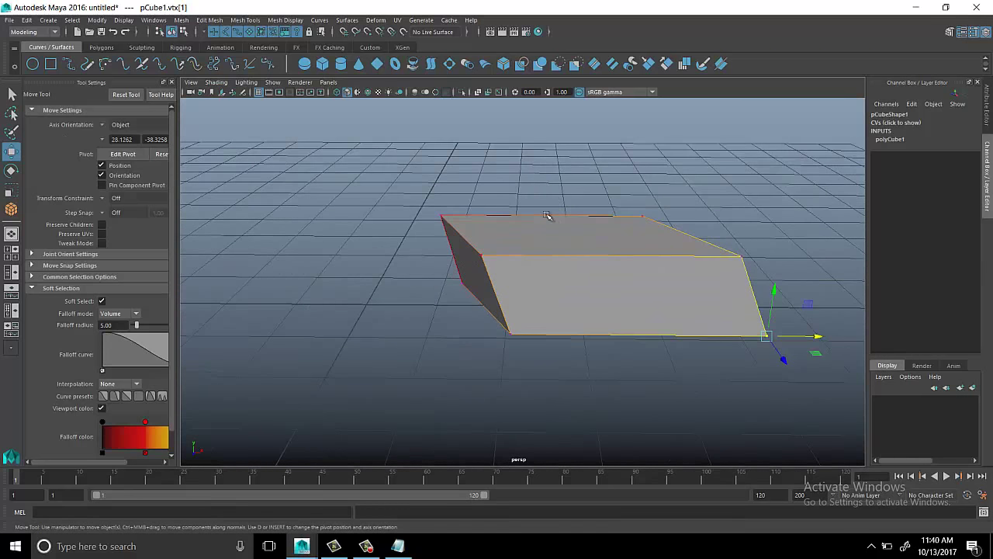
Step: Add the line 'color show' under the Notepad title, then minimize Notepad again
left_click(397, 546)
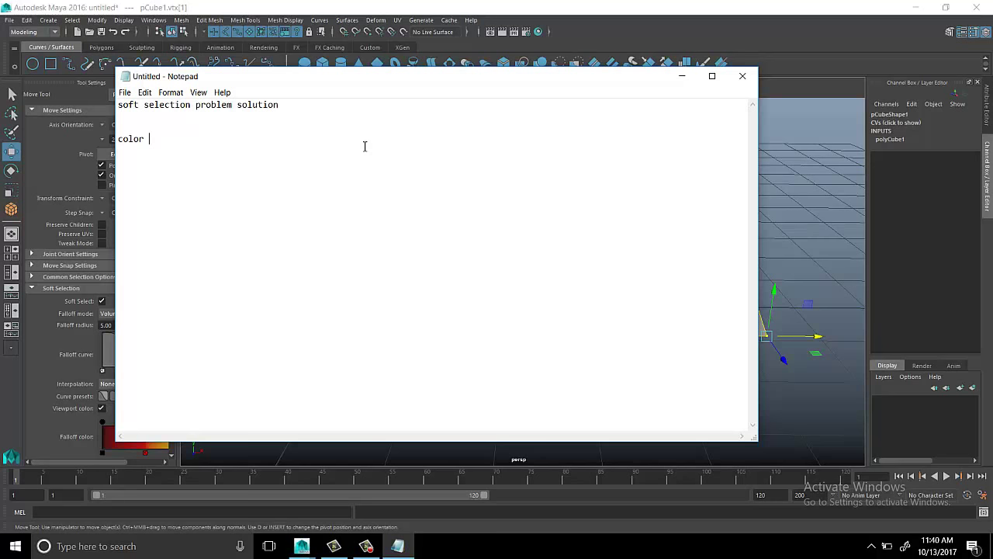
type("show")
left_click(682, 76)
Step: Turn off the soft selection colour display and drag vertices to flatten and widen the box into a slab
mouse_move(496, 198)
left_mouse_down("alt")
mouse_move(495, 220)
mouse_move(613, 295)
mouse_move(650, 282)
mouse_move(682, 341)
mouse_move(506, 312)
left_mouse_up("alt")
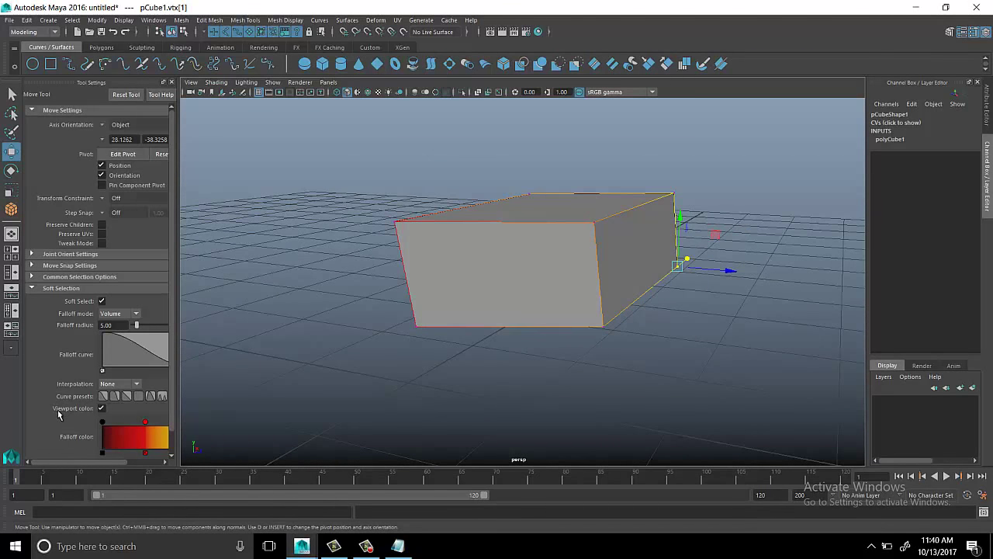
left_click(101, 408)
mouse_move(771, 336)
left_mouse_down("alt")
mouse_move(676, 308)
mouse_move(661, 319)
mouse_move(543, 328)
mouse_move(629, 325)
mouse_move(677, 298)
left_mouse_up("alt")
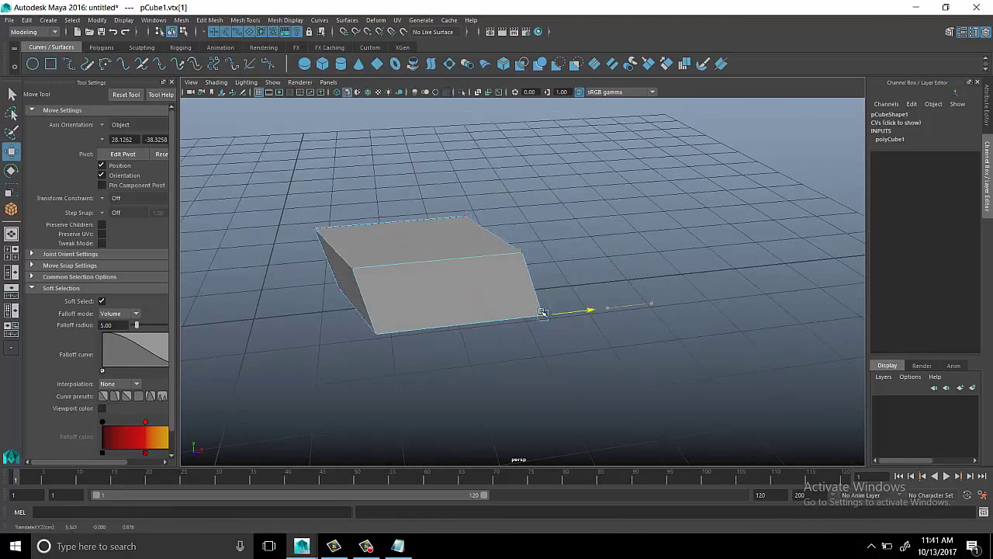
mouse_move(677, 298)
middle_mouse_down()
mouse_move(410, 287)
mouse_move(844, 271)
mouse_move(610, 261)
middle_mouse_up()
mouse_move(609, 262)
left_mouse_down("alt")
mouse_move(564, 239)
mouse_move(587, 346)
left_mouse_up("alt")
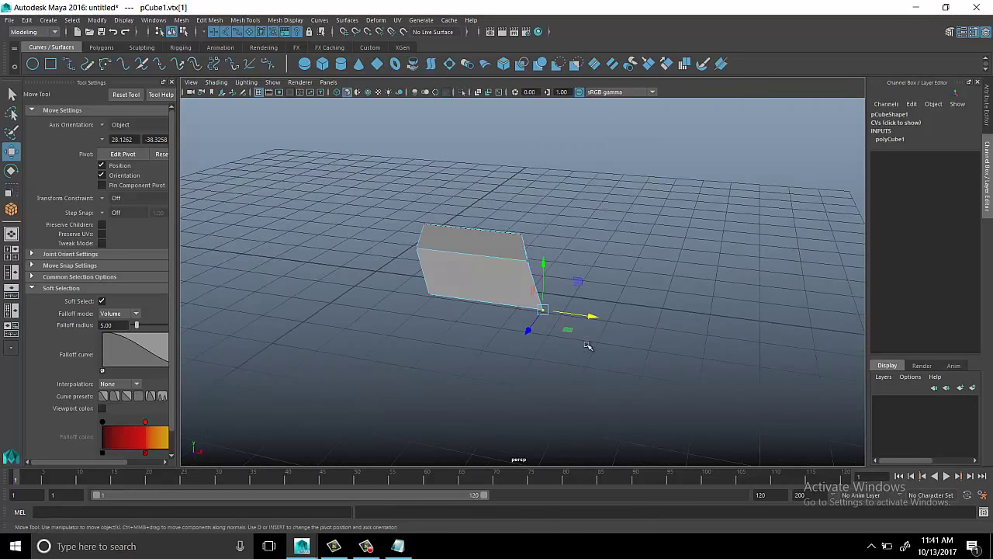
mouse_move(634, 317)
middle_mouse_down()
mouse_move(769, 317)
mouse_move(700, 310)
middle_mouse_up()
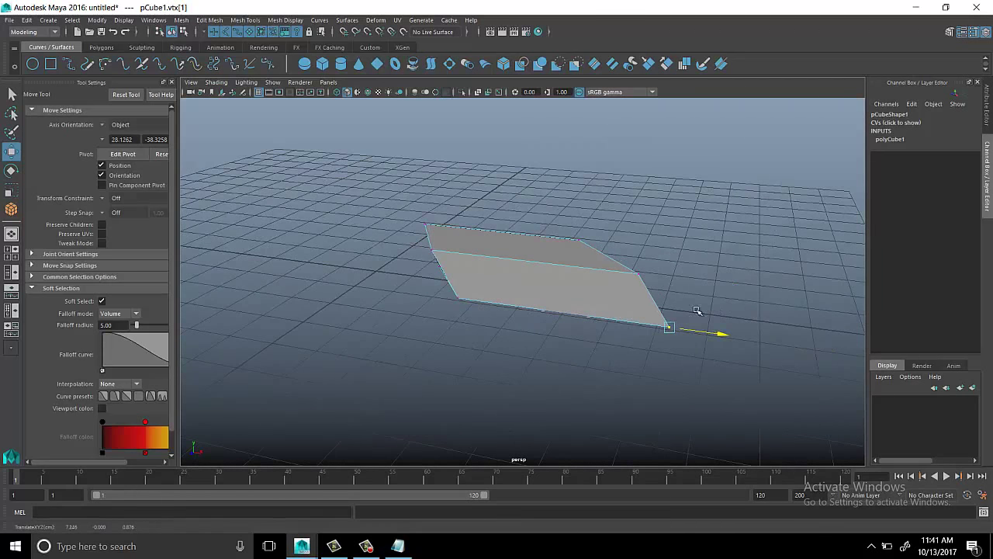
Step: Clear the vertex selection, return the slab to object mode, and bring up the polygon primitives menu
mouse_move(701, 310)
left_mouse_down("alt")
mouse_move(539, 263)
mouse_move(584, 246)
mouse_move(577, 277)
left_mouse_up("alt")
left_click(711, 228)
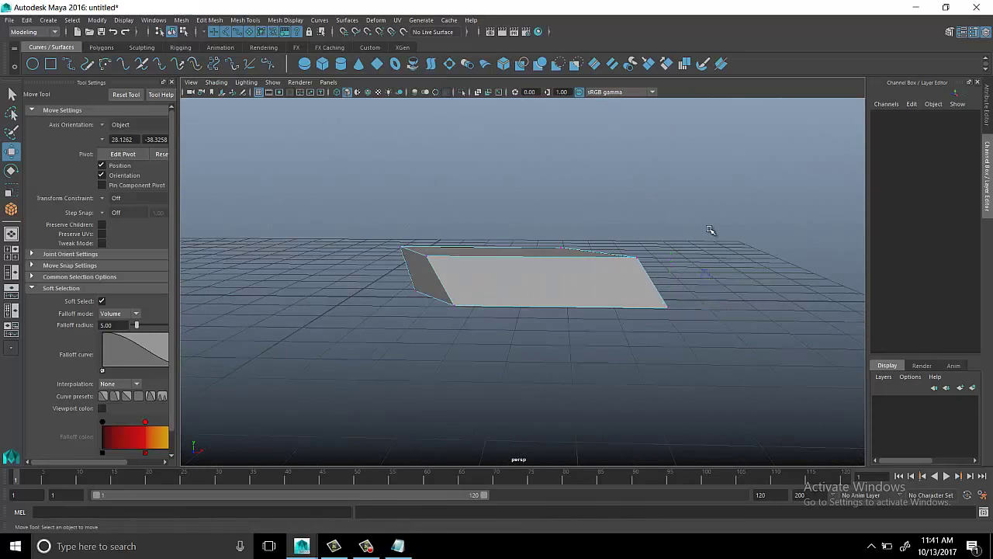
mouse_move(711, 228)
middle_mouse_down("alt")
mouse_move(634, 259)
mouse_move(449, 287)
middle_mouse_up("alt")
middle_click_drag(554, 155, 574, 271, "alt")
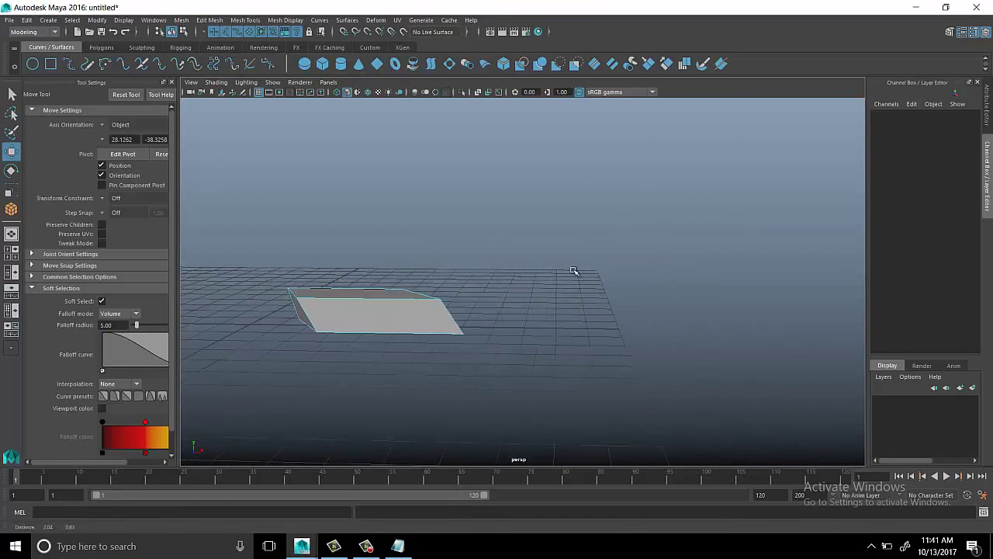
right_click_drag(416, 299, 535, 194)
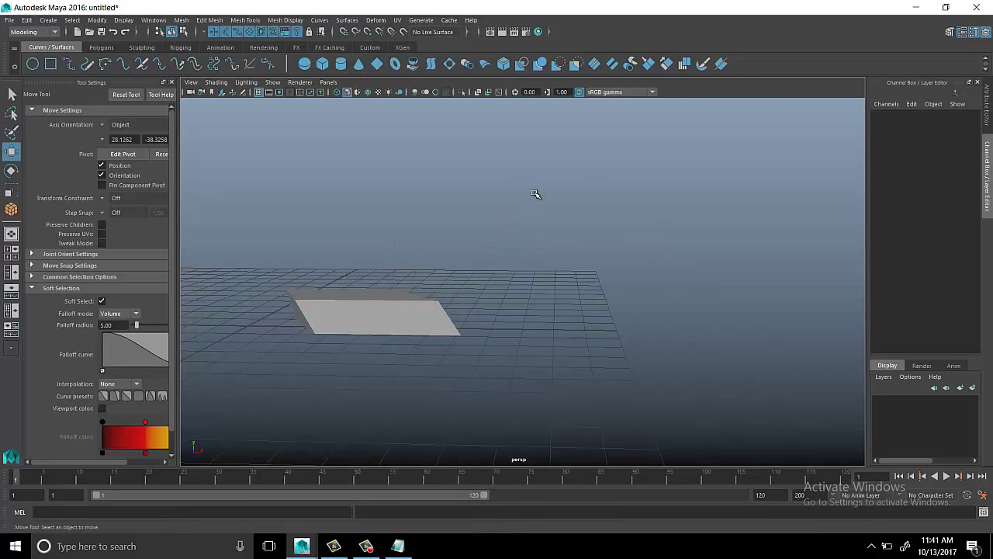
right_click_drag(649, 282, 722, 287, "shift")
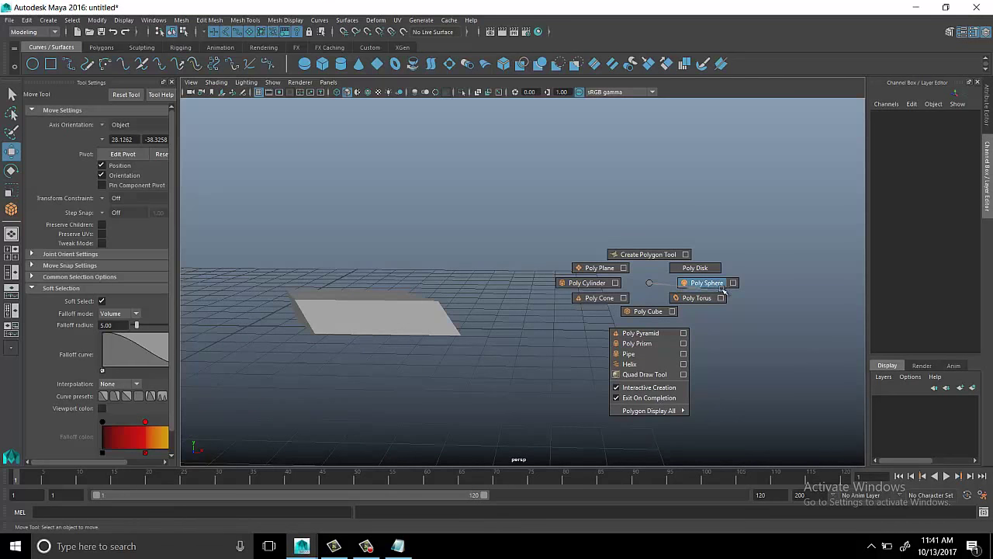
Step: Create polygon sphere pSphere1 and pull one vertex, squashing the sphere with soft-selection falloff
left_click_drag(575, 326, 632, 332)
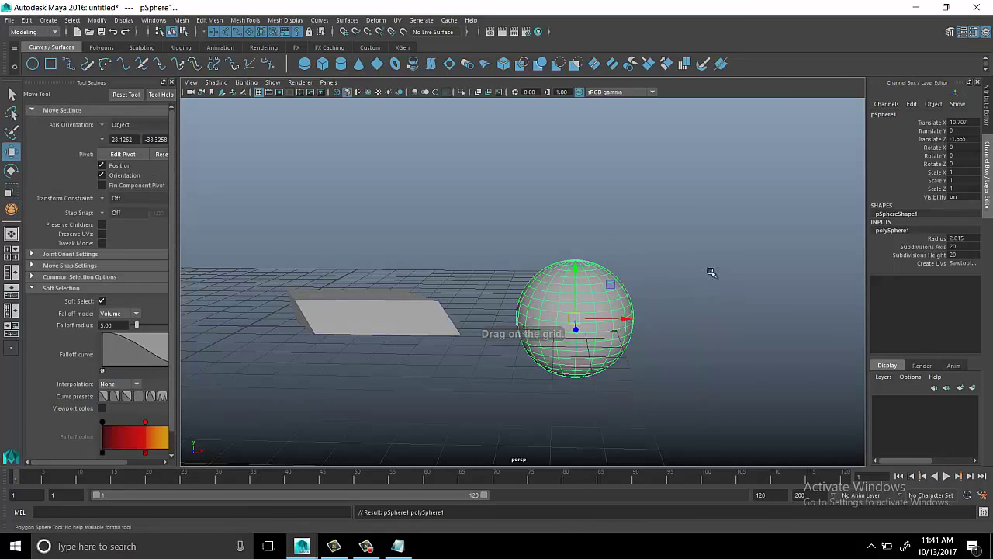
right_click_drag(594, 287, 657, 297)
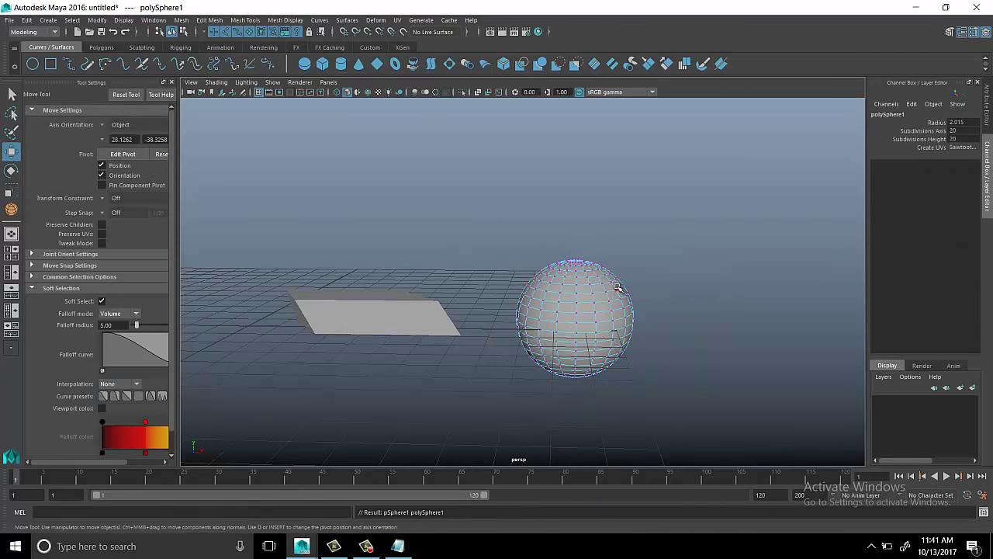
left_click(617, 287)
mouse_move(619, 285)
left_mouse_down("alt")
mouse_move(609, 282)
mouse_move(755, 305)
mouse_move(444, 374)
mouse_move(647, 311)
mouse_move(665, 277)
mouse_move(644, 256)
mouse_move(578, 263)
left_mouse_up("alt")
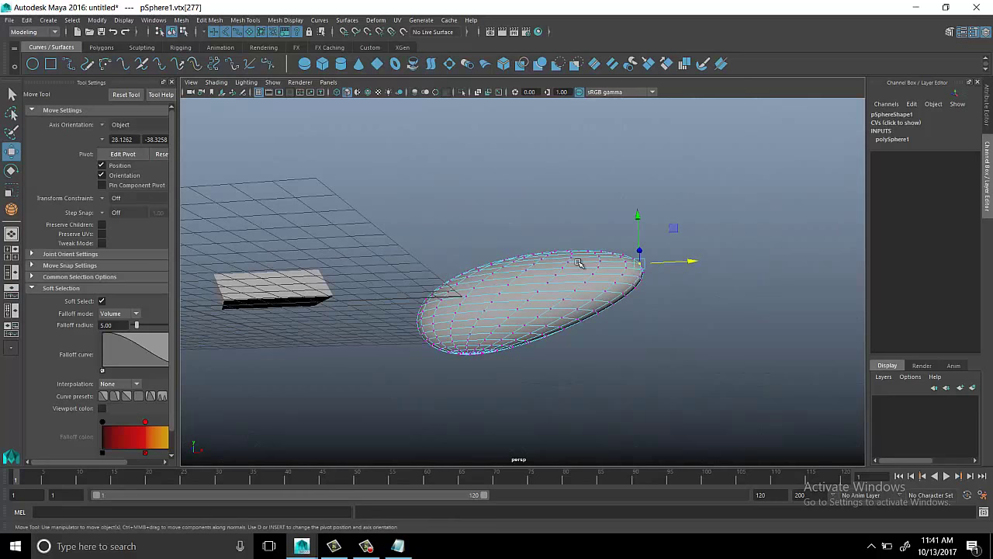
mouse_move(545, 268)
left_mouse_down("alt")
mouse_move(406, 288)
mouse_move(466, 292)
mouse_move(192, 364)
left_mouse_up("alt")
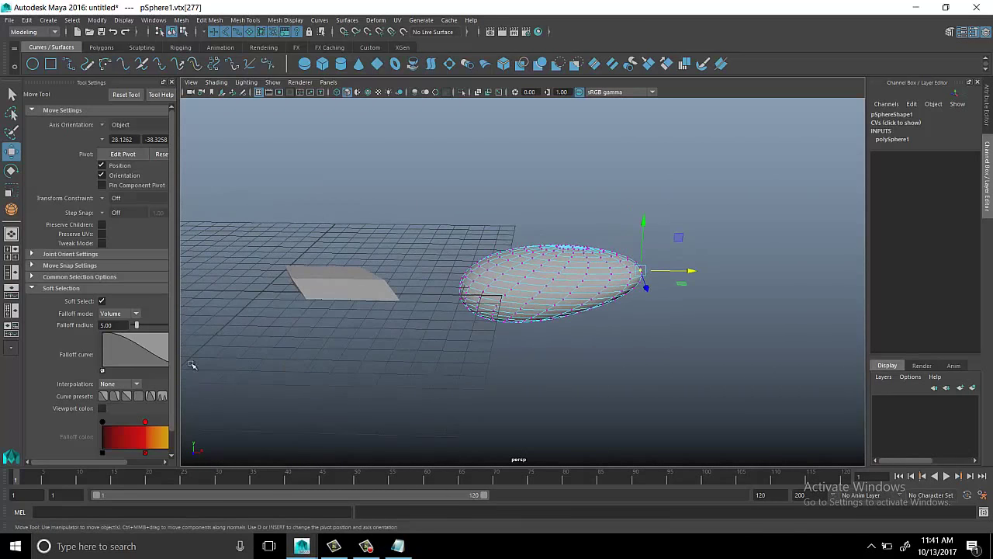
Step: Toggle Soft Select off and on, undo back to the round sphere, and deselect it
left_click(103, 303)
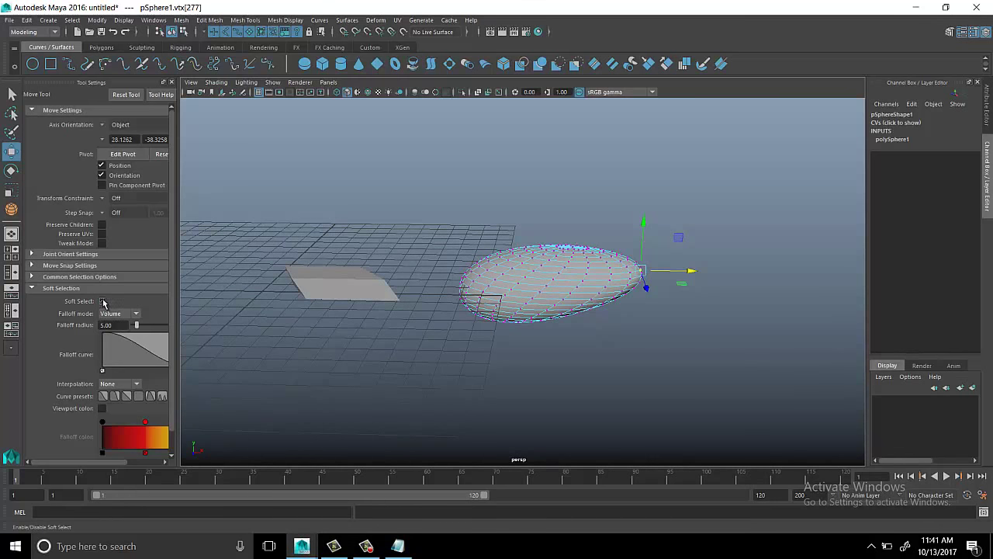
left_click(103, 303)
left_click(104, 302)
left_click(103, 303)
middle_click_drag(554, 439, 582, 437, "alt")
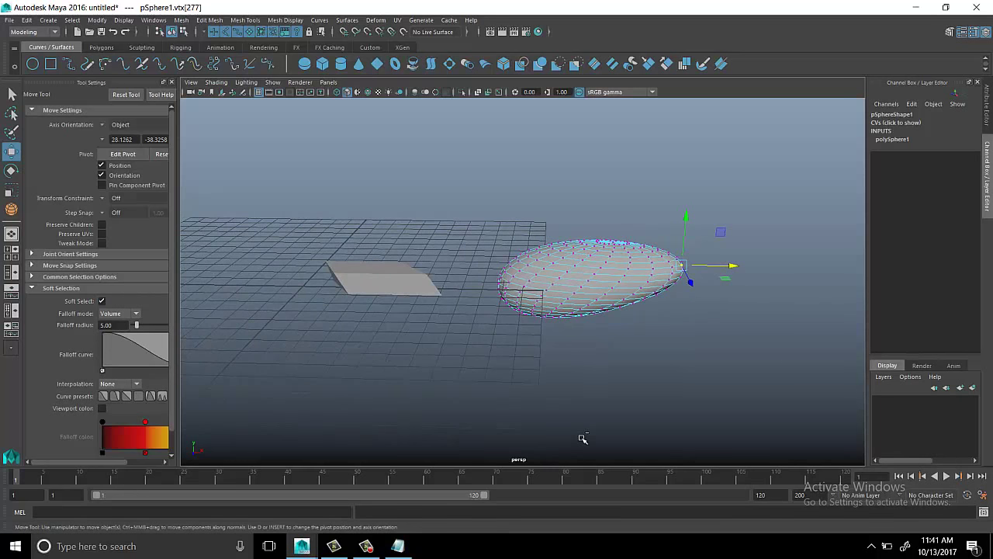
key("ctrl+z")
key("ctrl+z")
key("ctrl+z")
key("ctrl+z")
key("ctrl+z")
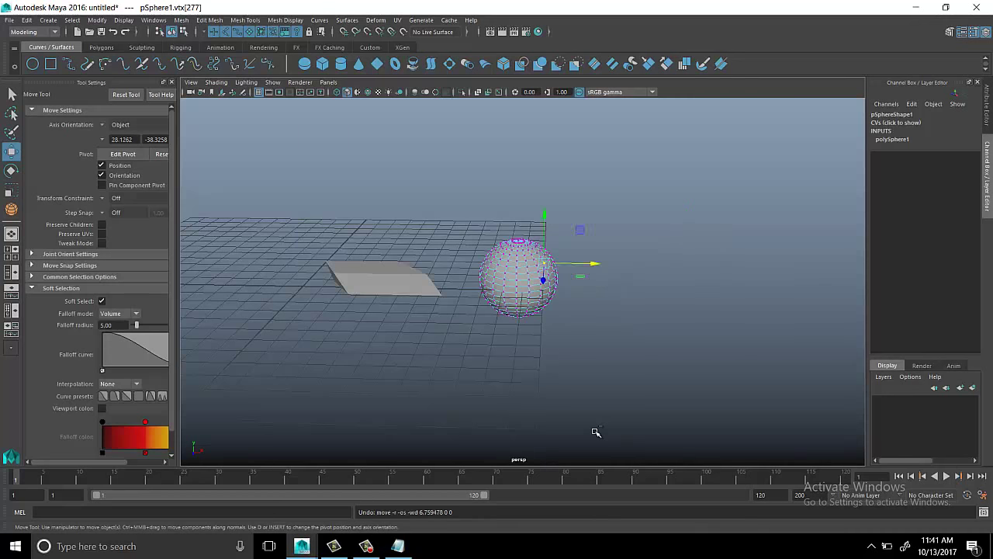
key("ctrl+z")
left_click(632, 361)
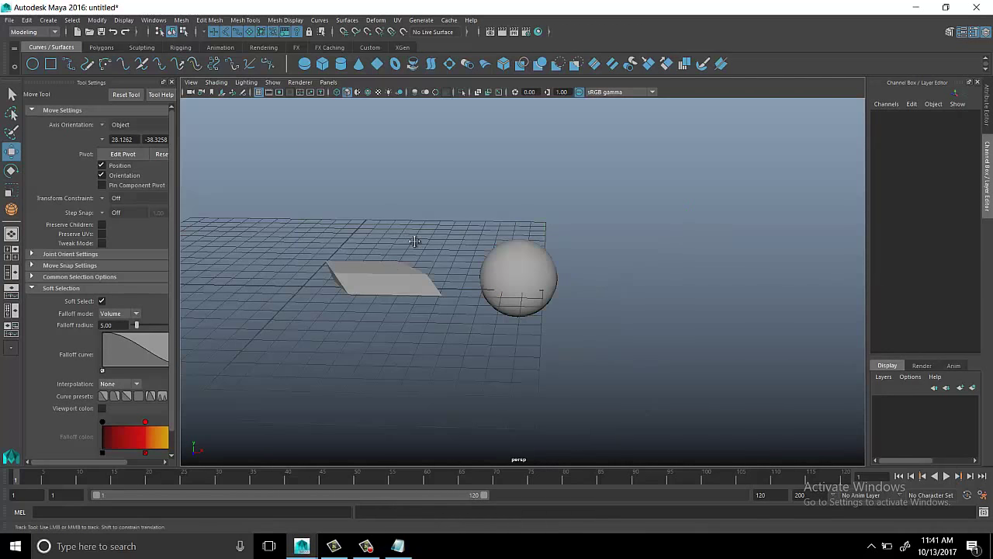
Step: Bring the camera closer to the slab and sphere, then open the polygon primitives marking menu
mouse_move(411, 243)
right_mouse_down("alt")
mouse_move(562, 300)
mouse_move(565, 340)
right_mouse_up("alt")
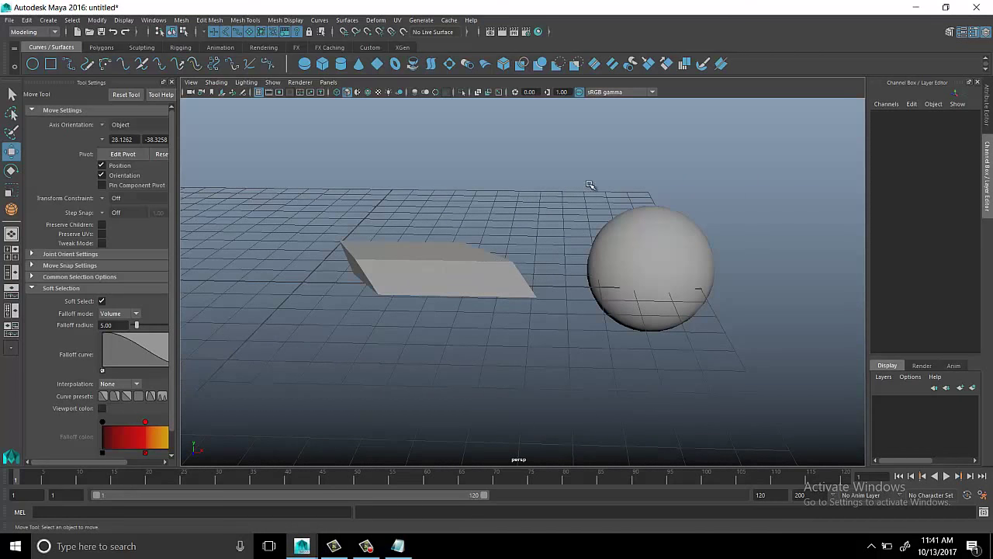
right_click(804, 339, "shift")
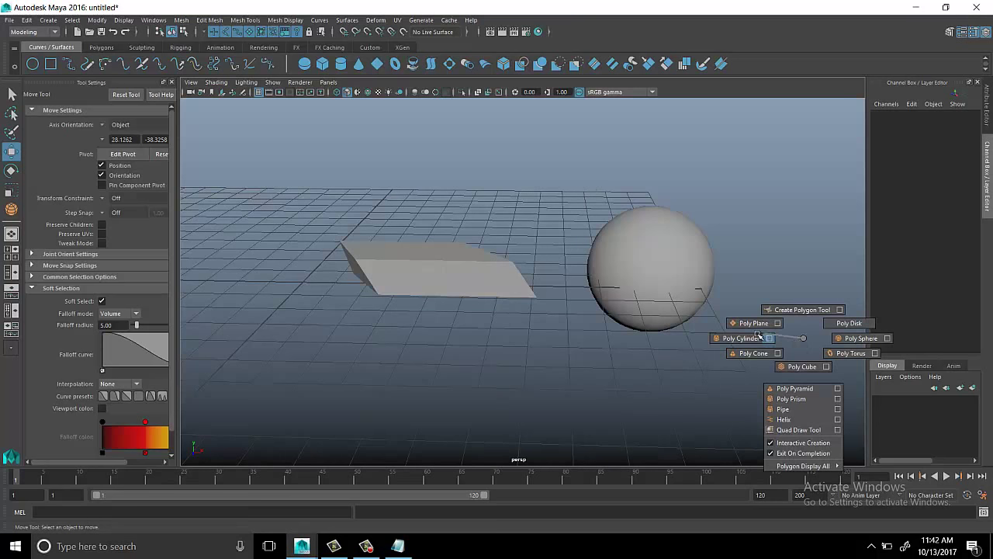
Step: Create a tall polygon cylinder and drag a top vertex with soft selection still on
right_click_drag(759, 335, 759, 335, "shift")
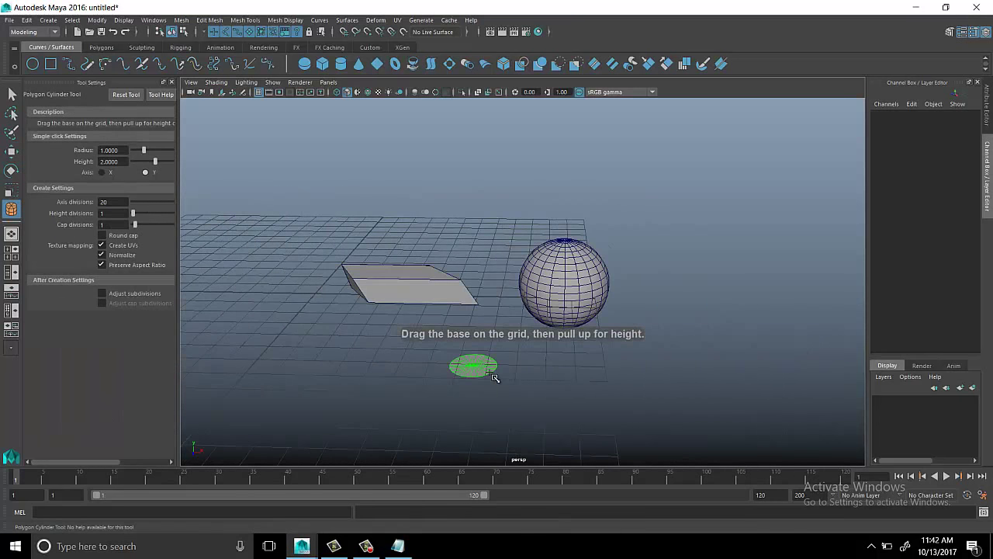
left_click_drag(495, 378, 487, 208)
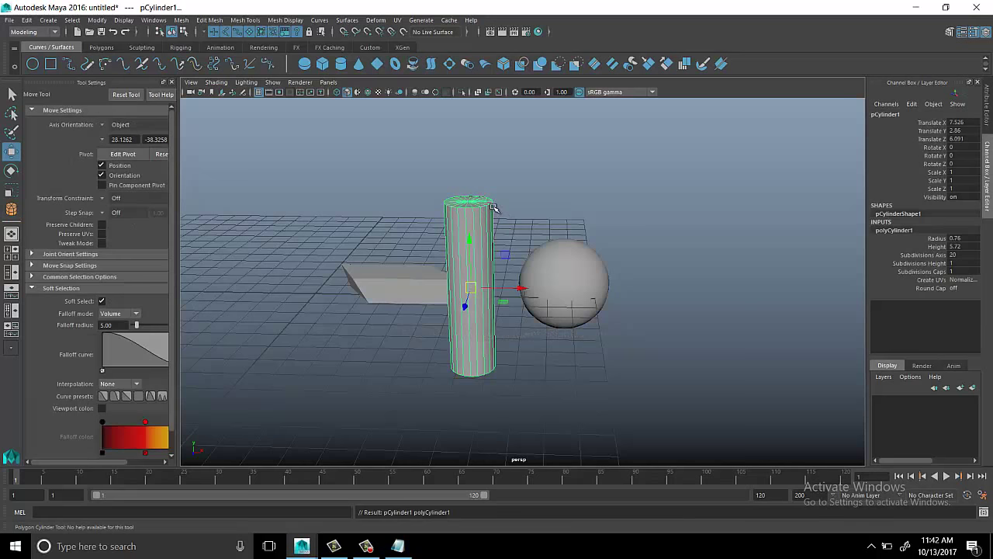
right_click_drag(494, 207, 501, 216)
left_click(482, 207)
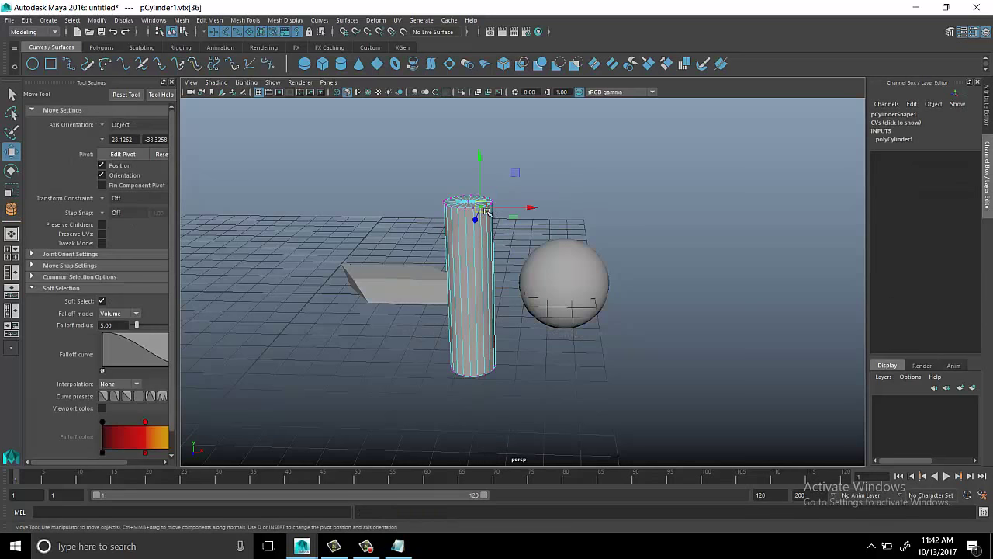
mouse_move(479, 155)
left_mouse_down()
mouse_move(486, 87)
mouse_move(515, 192)
mouse_move(610, 283)
mouse_move(675, 191)
mouse_move(747, 177)
mouse_move(733, 340)
mouse_move(710, 75)
mouse_move(740, 274)
mouse_move(642, 335)
mouse_move(656, 336)
mouse_move(605, 391)
mouse_move(314, 384)
left_mouse_up()
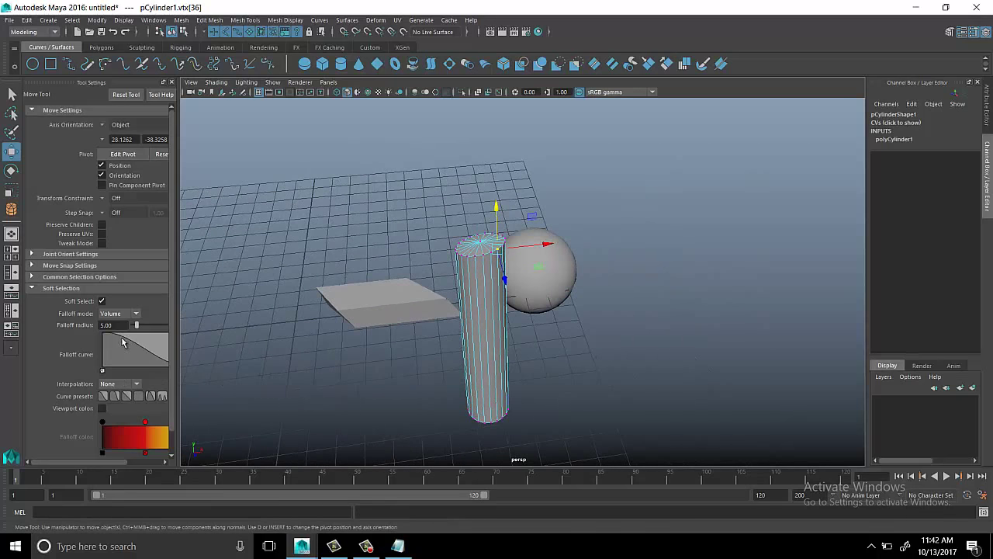
Step: Turn Soft Select off, pull the cylinder's top vertex into a spike, then undo the spike
left_click(102, 301)
scroll(421, 368, "down", 5)
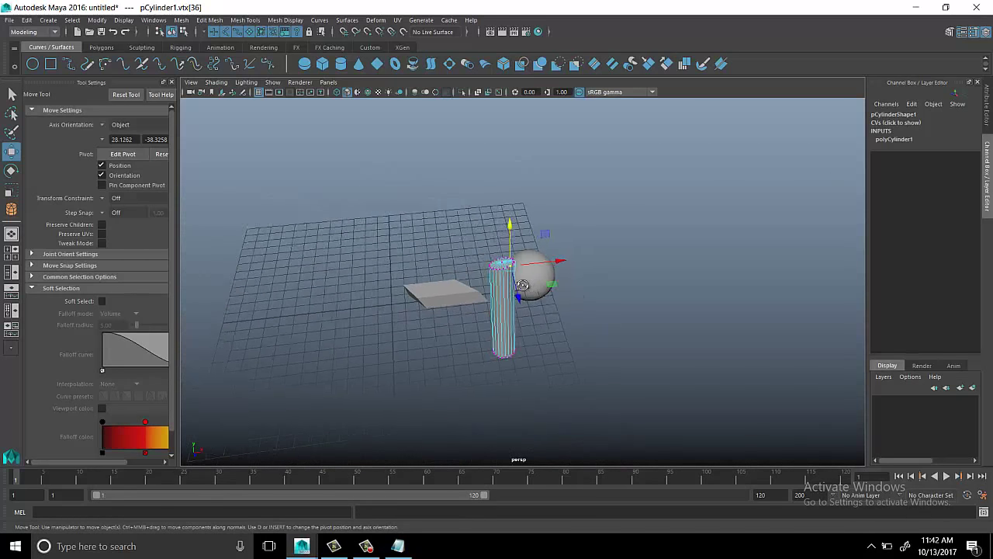
scroll(465, 310, "down", 2)
mouse_move(510, 180)
left_mouse_down()
mouse_move(506, 134)
mouse_move(528, 217)
mouse_move(569, 264)
left_mouse_up()
key("ctrl+z")
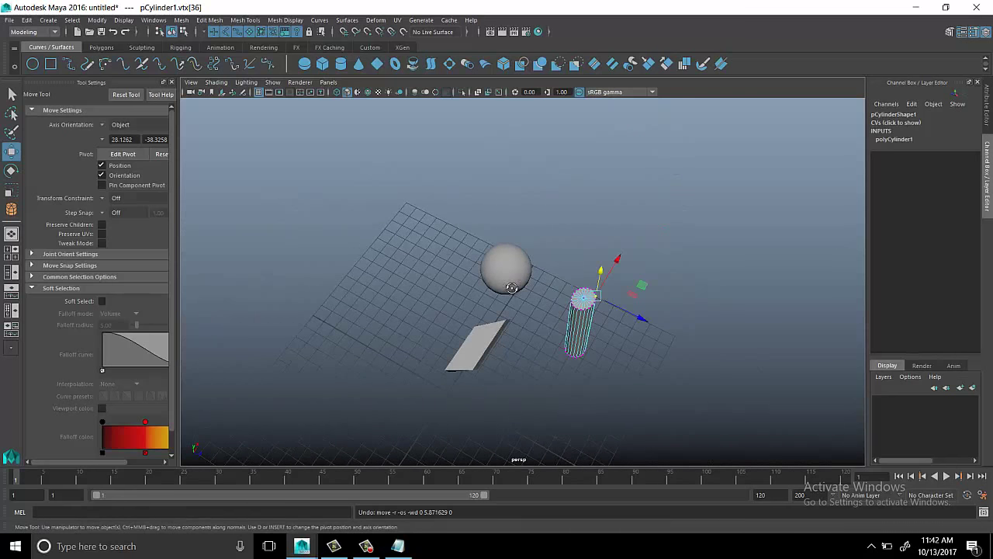
Step: Return the cylinder to object mode, orbit around the three objects, and bring Notepad to the front
mouse_move(511, 288)
left_mouse_down("alt")
mouse_move(599, 323)
mouse_move(589, 260)
left_mouse_up("alt")
right_click_drag(590, 260, 680, 210)
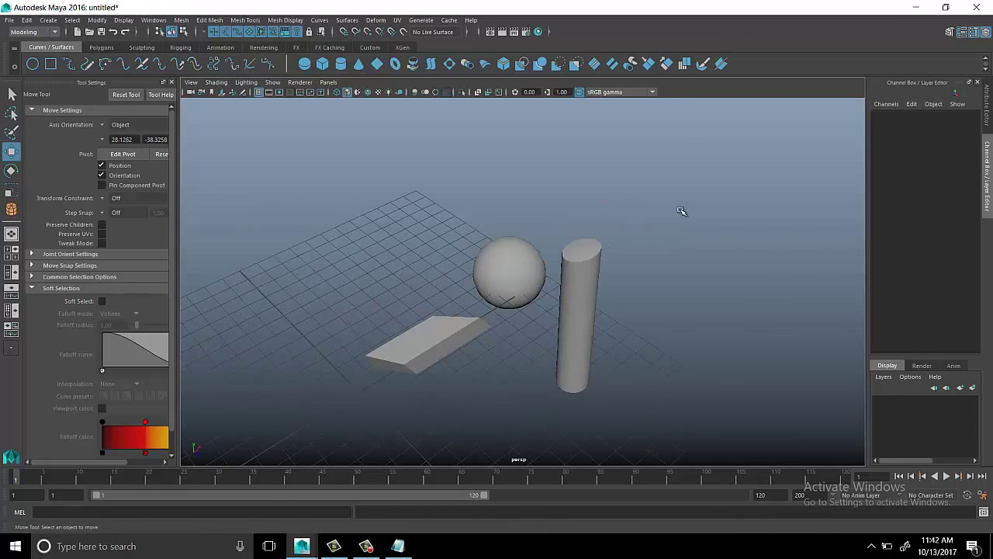
left_click_drag(541, 317, 466, 311, "alt")
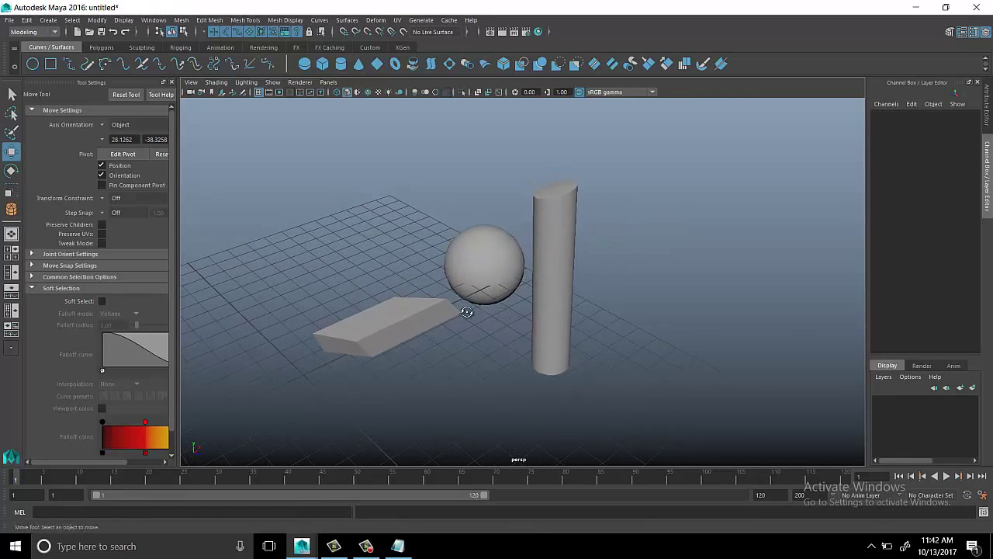
left_click(405, 551)
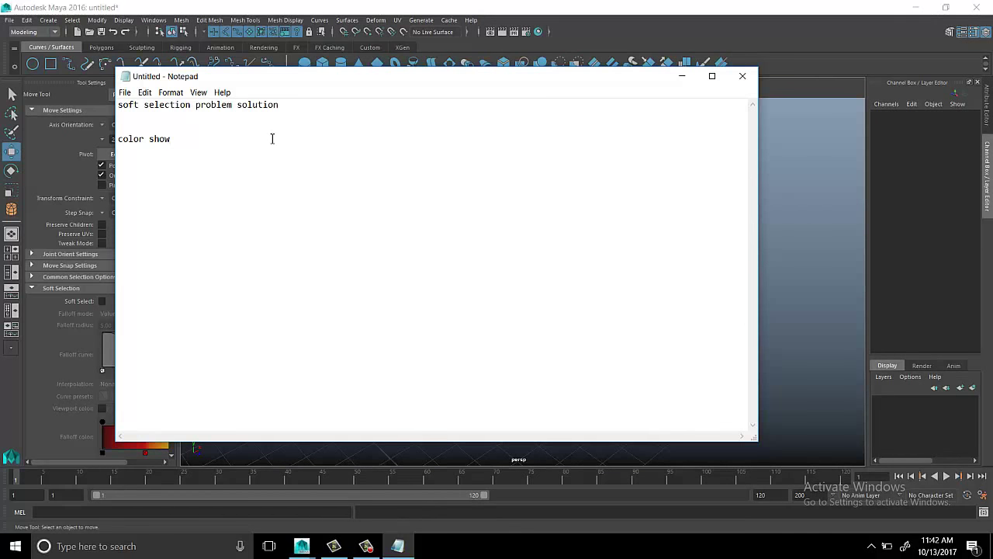
Step: Add the line 'uncheak soft selection if you no need' to the notes, replacing the word 'better'
type("un")
type("chea")
type("k s")
type("oft s")
type("electio")
type("n ")
type("t")
type("o be")
type("tter")
key("BackSpace")
key("BackSpace")
key("BackSpace")
key("BackSpace")
key("BackSpace")
key("BackSpace")
key("BackSpace")
key("BackSpace")
type("if ")
type("you no")
type(" need")
Step: Minimize Notepad and orbit the Maya view around the slab, sphere and cylinder
left_click(682, 77)
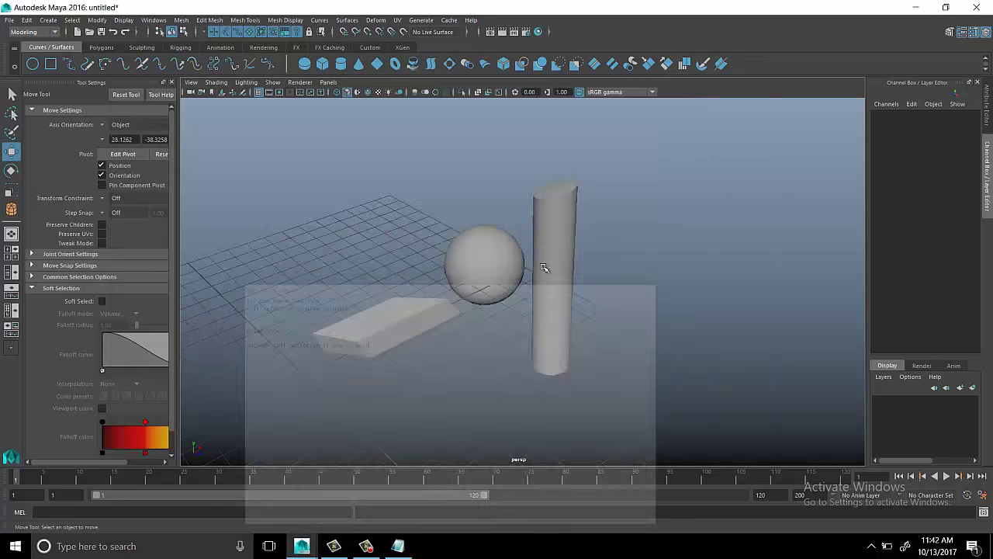
mouse_move(421, 275)
left_mouse_down("alt")
mouse_move(528, 265)
mouse_move(525, 322)
left_mouse_up("alt")
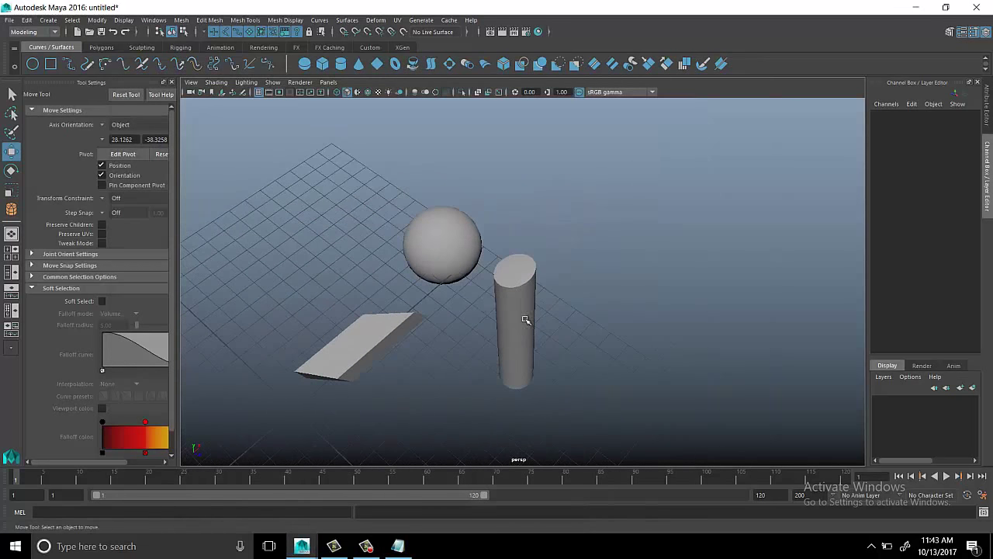
left_click(367, 546)
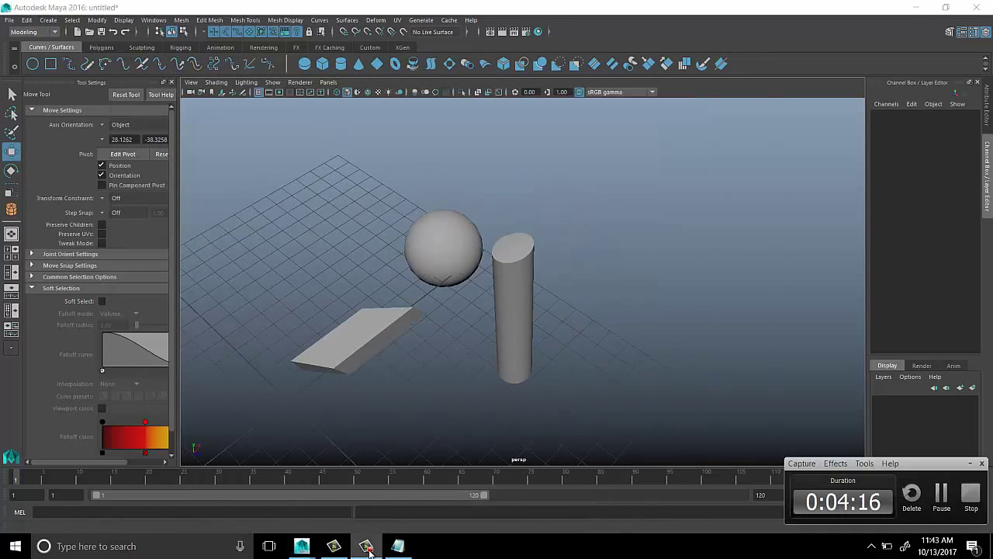